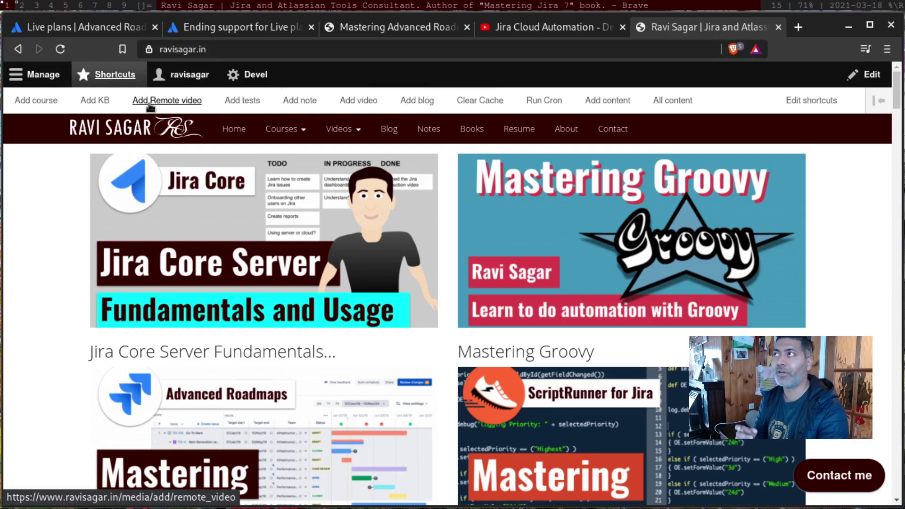
{"action": "left_click", "coordinate": [149, 105]}
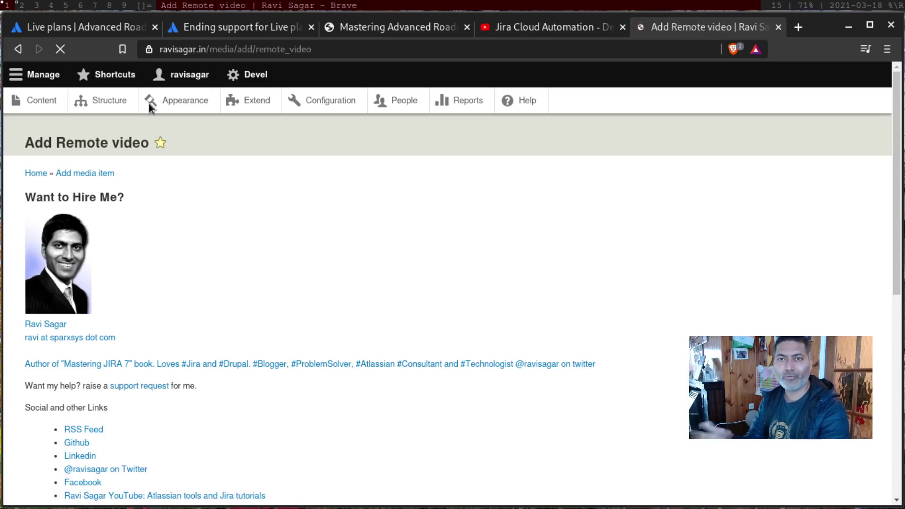
{"action": "scroll", "coordinate": [258, 267], "scroll_direction": "down", "scroll_amount": 8}
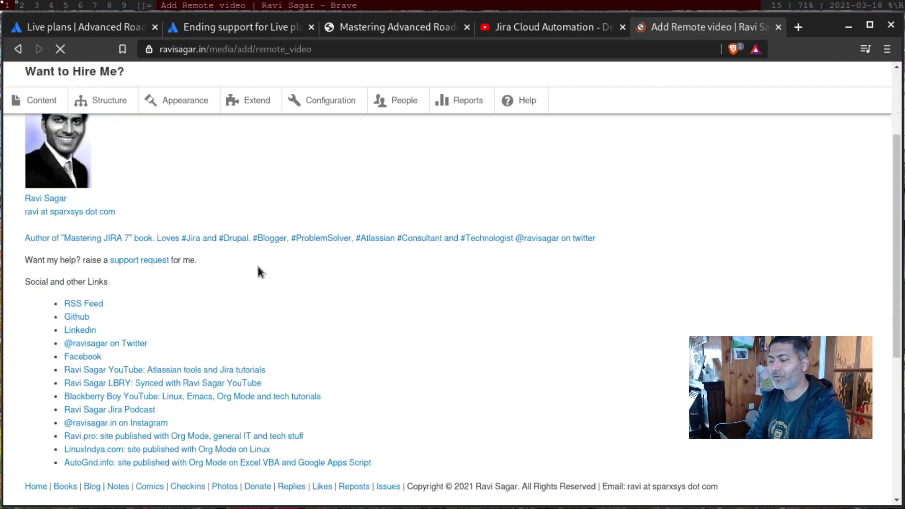
{"action": "left_click", "coordinate": [149, 255]}
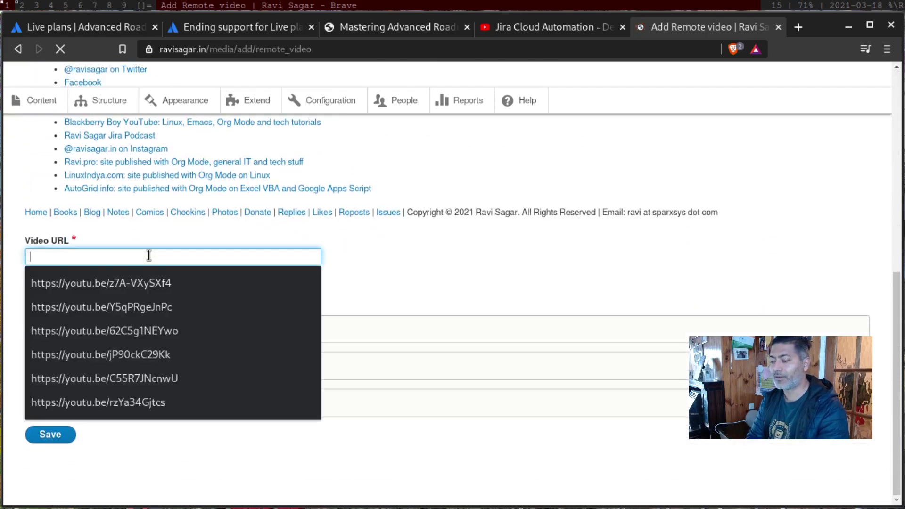
{"action": "type", "text": "https://youtu.be/MjQaE7zgQvk"}
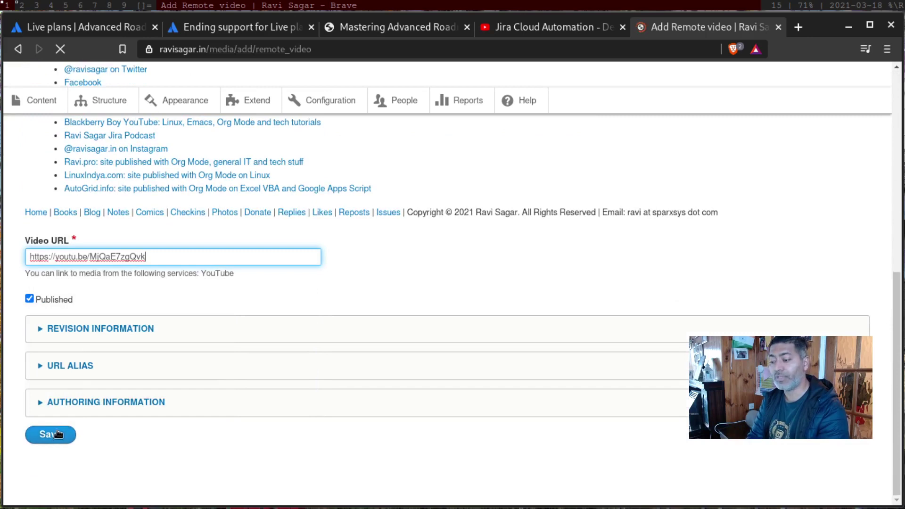
{"action": "scroll", "coordinate": [56, 435], "scroll_direction": "down", "scroll_amount": 1}
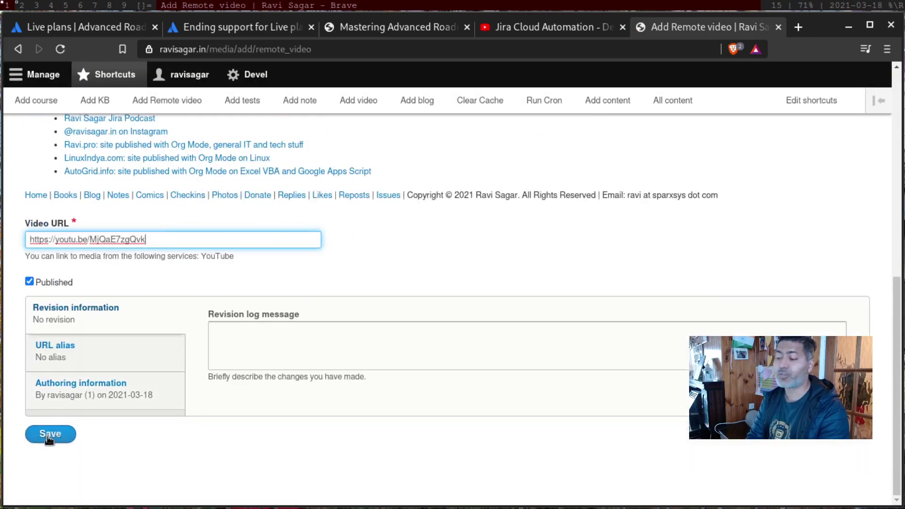
{"action": "left_click", "coordinate": [49, 437]}
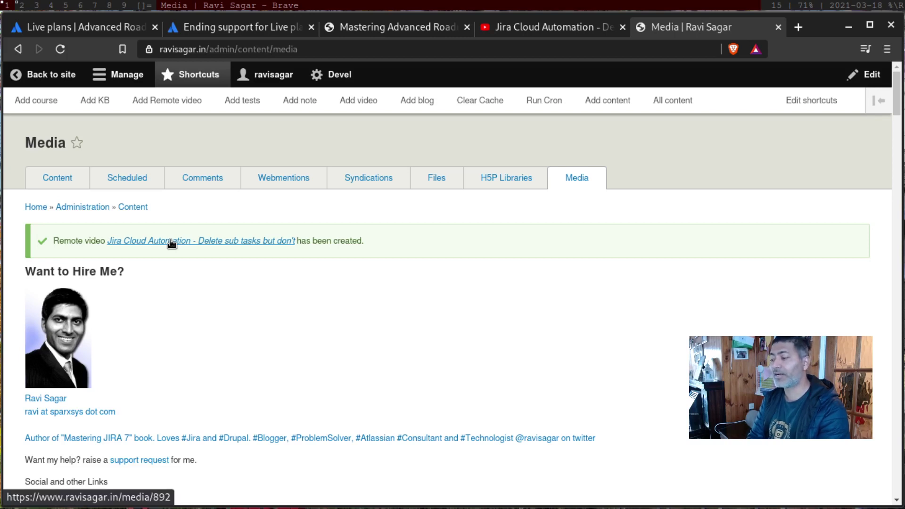
Step: Create a new video page titled "Jira Cloud Automation - Delete sub tasks but don't", copying the title from the YouTube page
{"action": "left_click", "coordinate": [369, 108]}
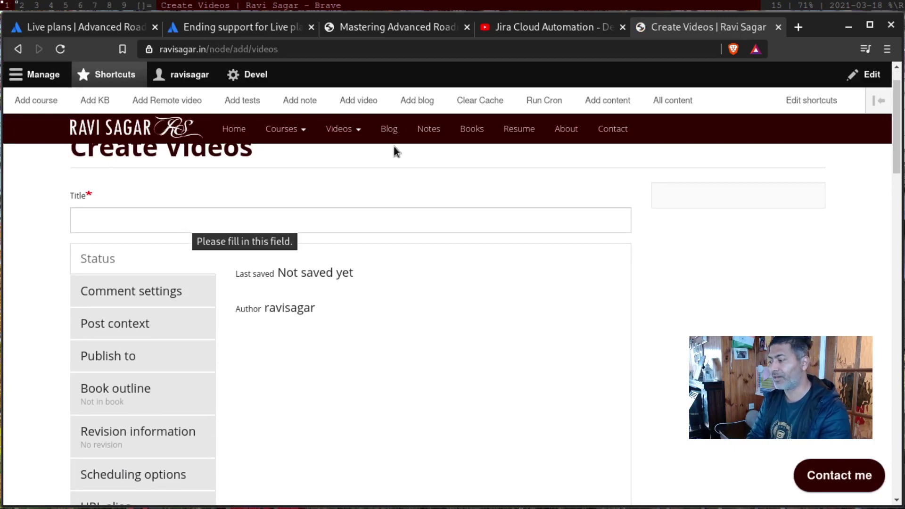
{"action": "left_click", "coordinate": [542, 30]}
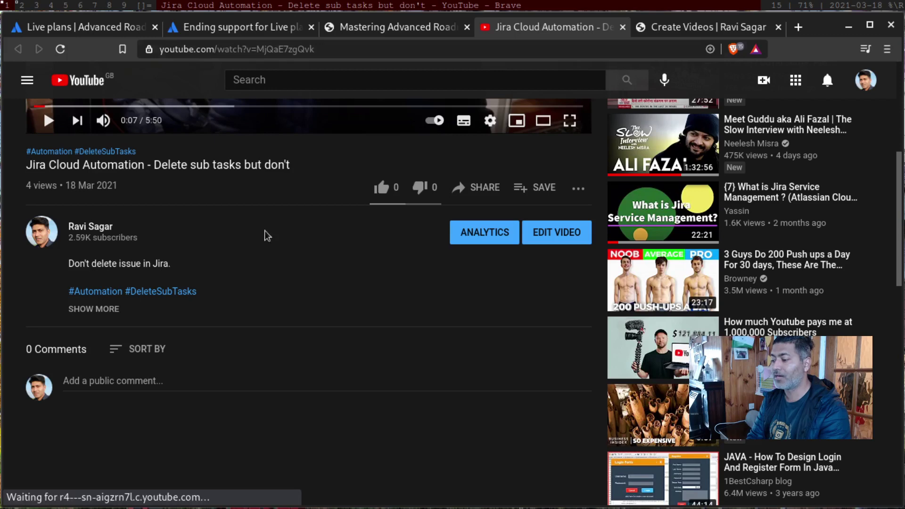
{"action": "triple_click", "coordinate": [180, 167]}
{"action": "key", "text": "ctrl+c"}
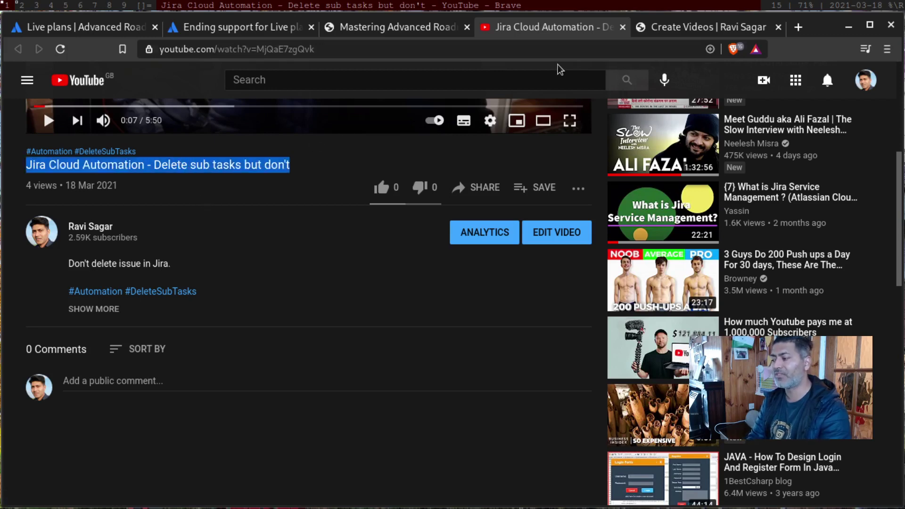
{"action": "left_click", "coordinate": [696, 29]}
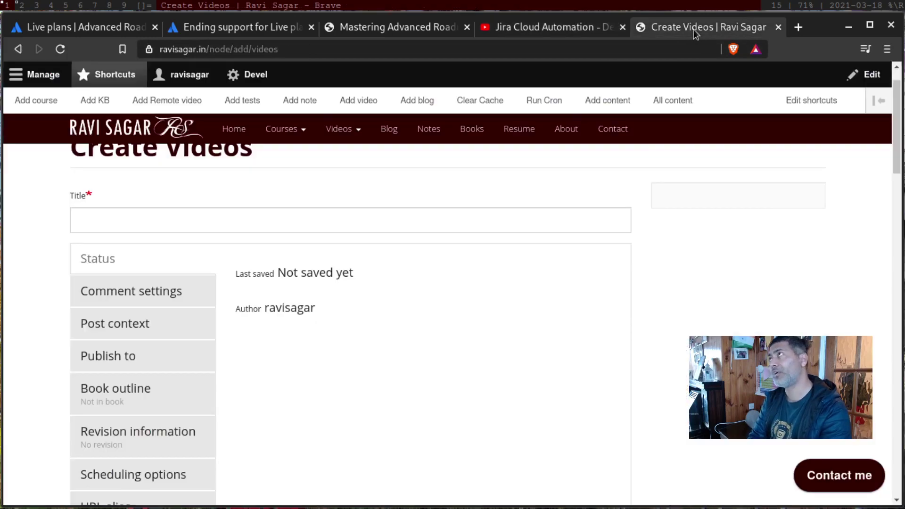
{"action": "left_click", "coordinate": [347, 219]}
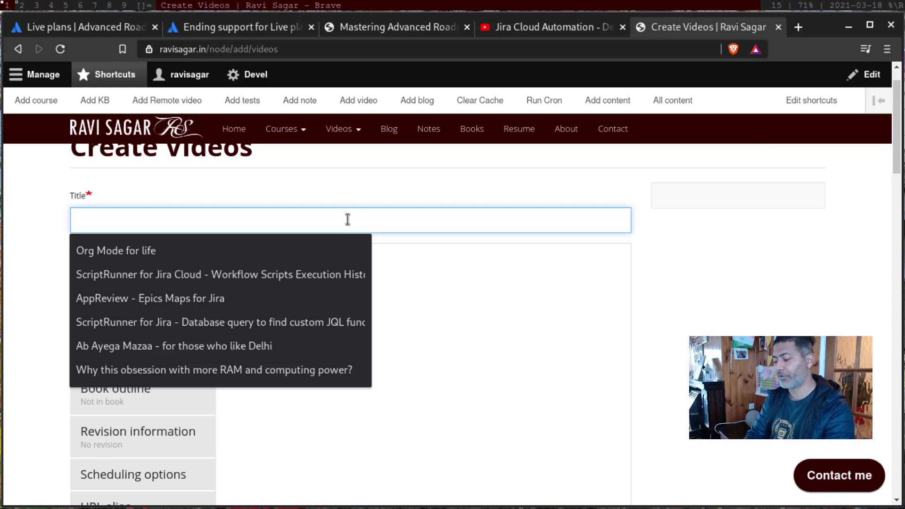
{"action": "key", "text": "ctrl+v"}
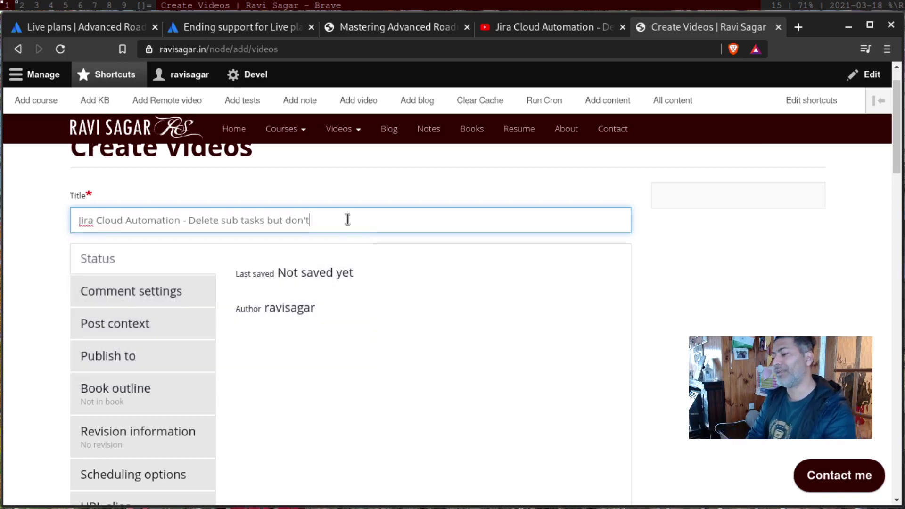
Step: Set the new video page to publish to Twitter (bridgy)
{"action": "scroll", "coordinate": [347, 219], "scroll_direction": "down", "scroll_amount": 1}
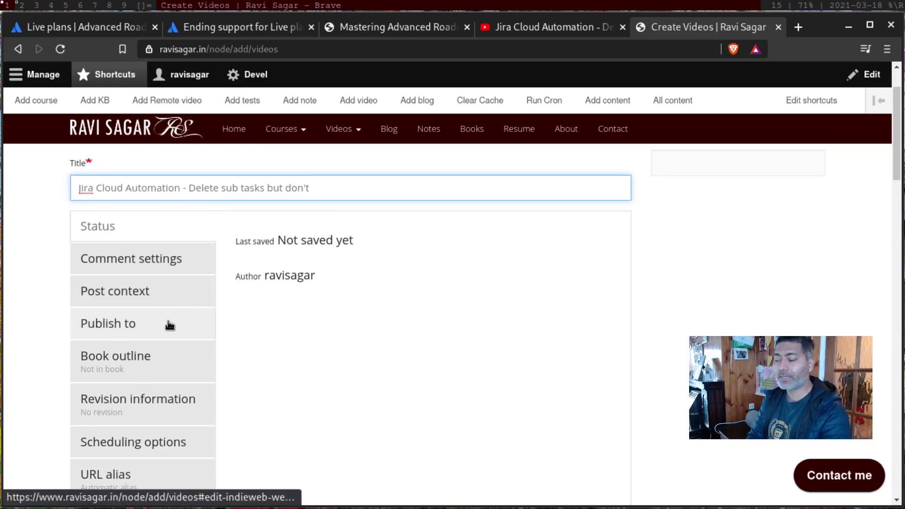
{"action": "left_click", "coordinate": [169, 325]}
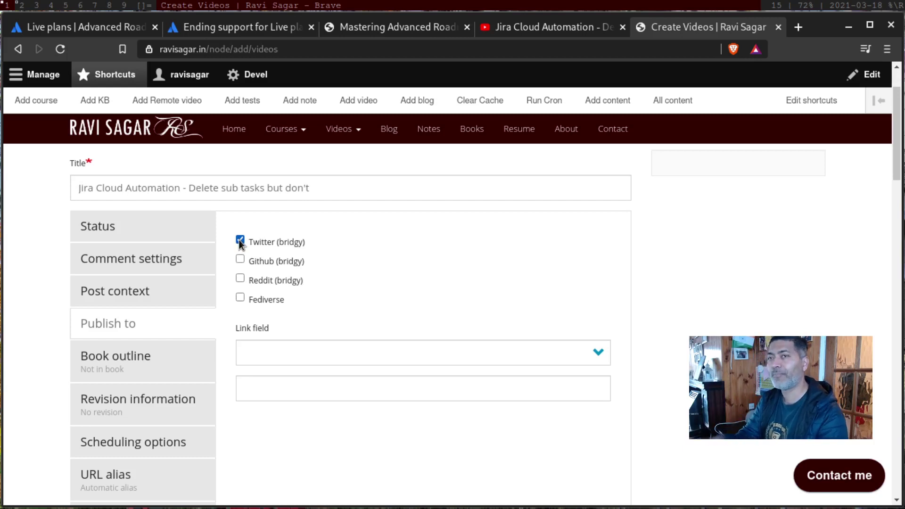
{"action": "scroll", "coordinate": [239, 240], "scroll_direction": "down", "scroll_amount": 5}
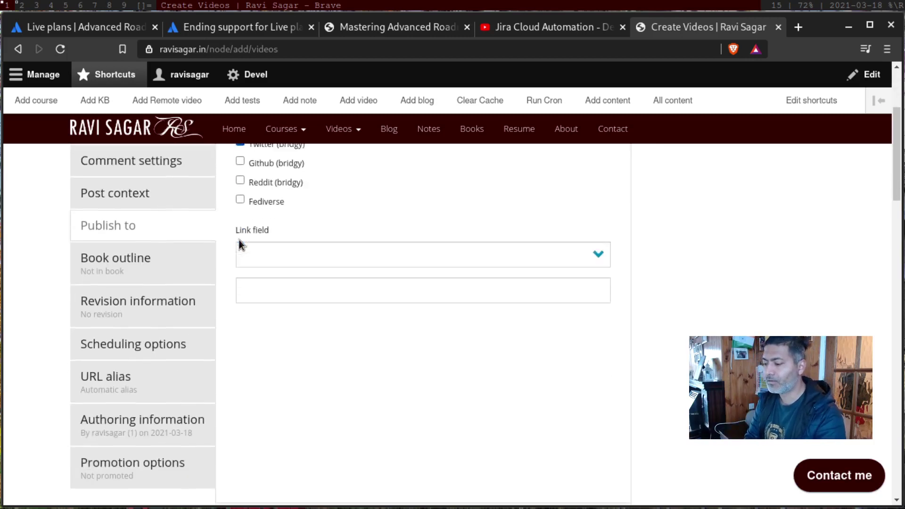
{"action": "scroll", "coordinate": [240, 240], "scroll_direction": "up", "scroll_amount": 6}
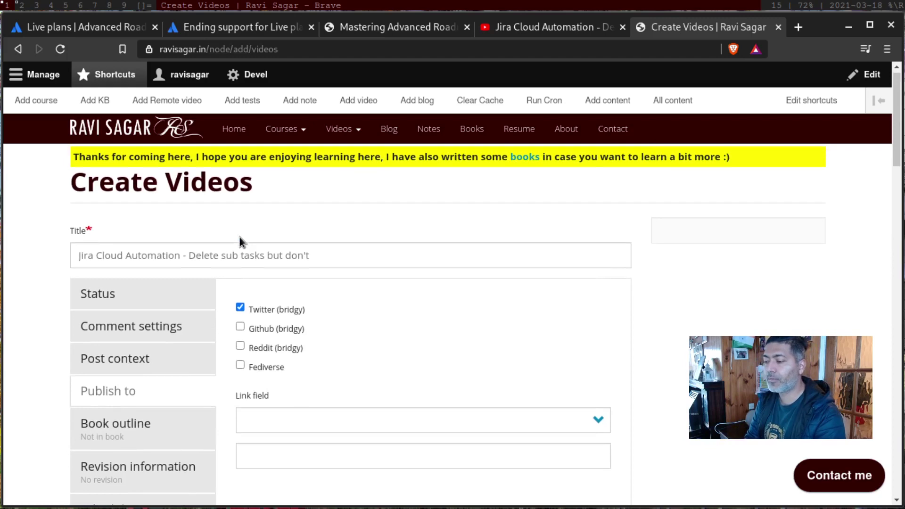
Step: Place the video page in the book "Mastering Jira Cloud Automation" through its book outline
{"action": "scroll", "coordinate": [240, 237], "scroll_direction": "down", "scroll_amount": 5}
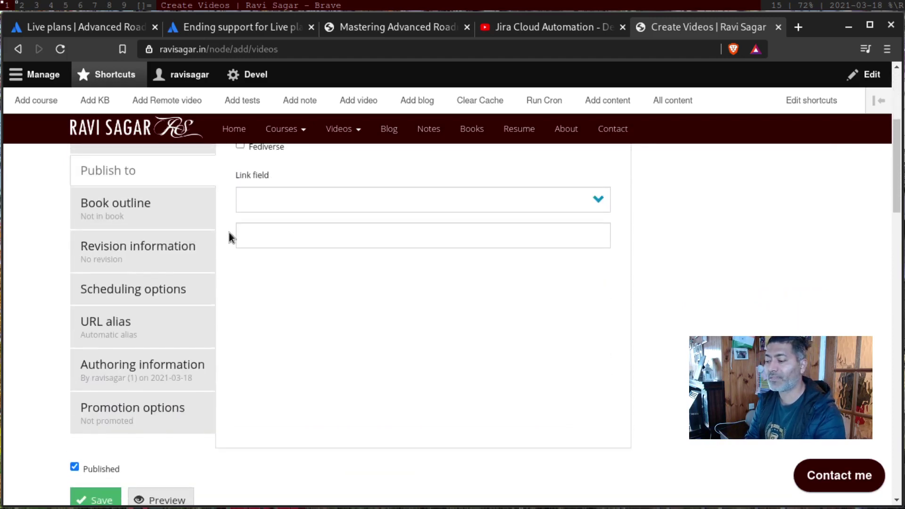
{"action": "left_click", "coordinate": [139, 213]}
{"action": "scroll", "coordinate": [301, 265], "scroll_direction": "up", "scroll_amount": 5}
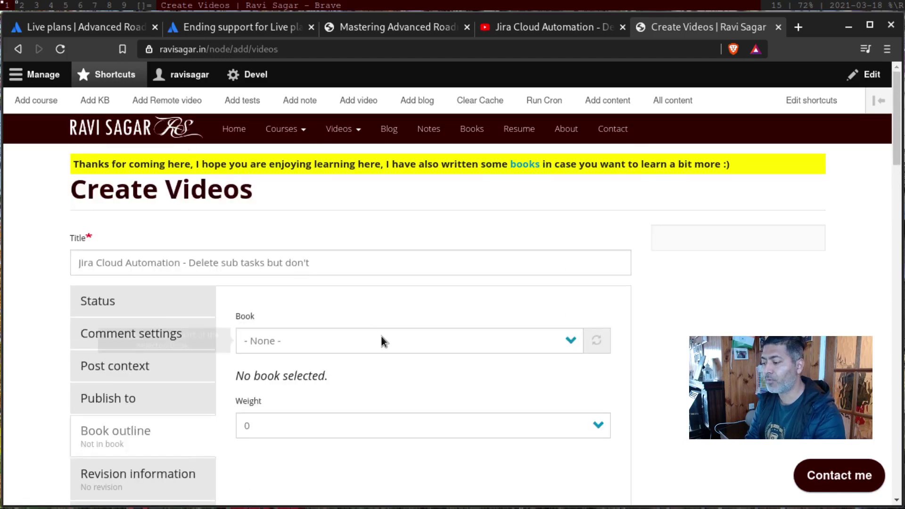
{"action": "left_click", "coordinate": [365, 338]}
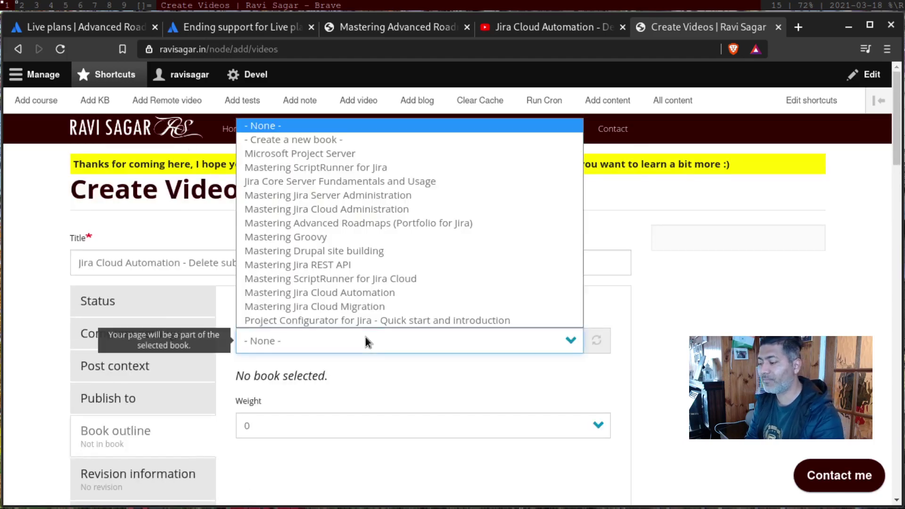
{"action": "left_click", "coordinate": [329, 292]}
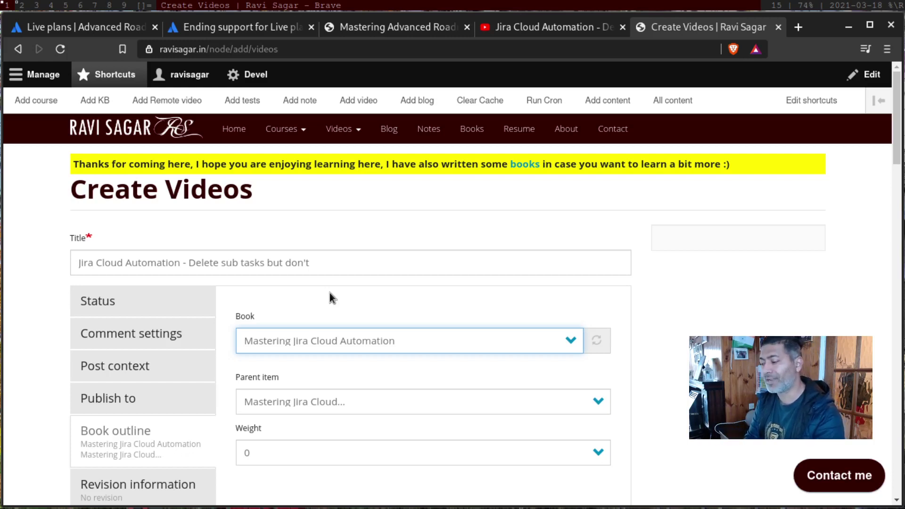
{"action": "left_click", "coordinate": [36, 343]}
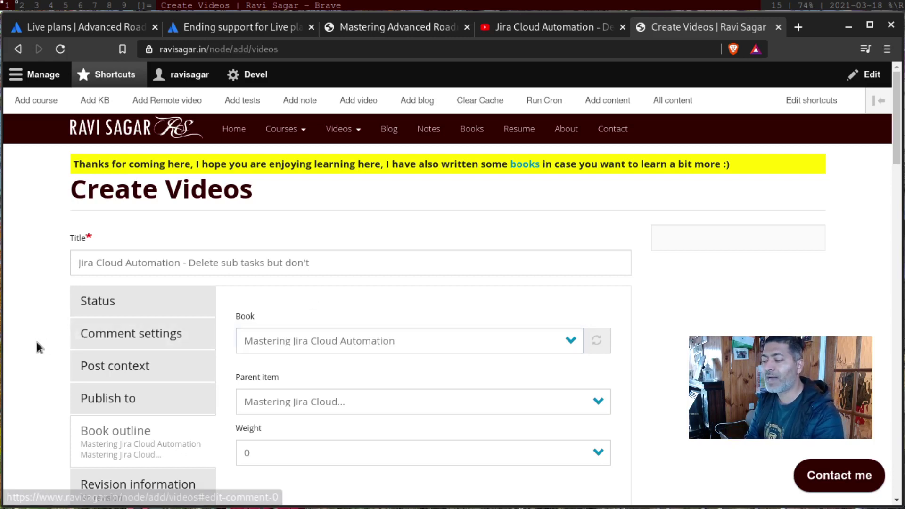
Step: Attach the remote video "Jira Cloud Automation - Delete sub tasks but don't" to the page's video field
{"action": "scroll", "coordinate": [145, 272], "scroll_direction": "down", "scroll_amount": 3}
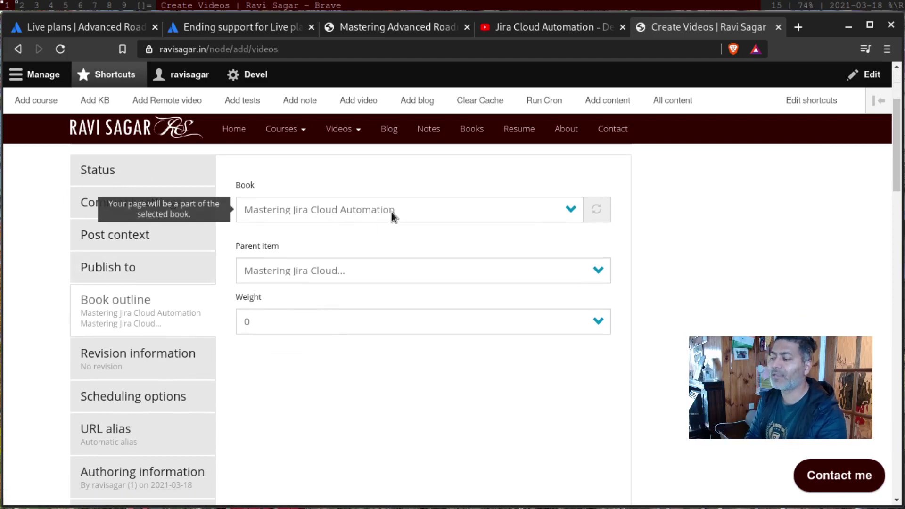
{"action": "scroll", "coordinate": [391, 216], "scroll_direction": "down", "scroll_amount": 8}
{"action": "left_click", "coordinate": [288, 332]}
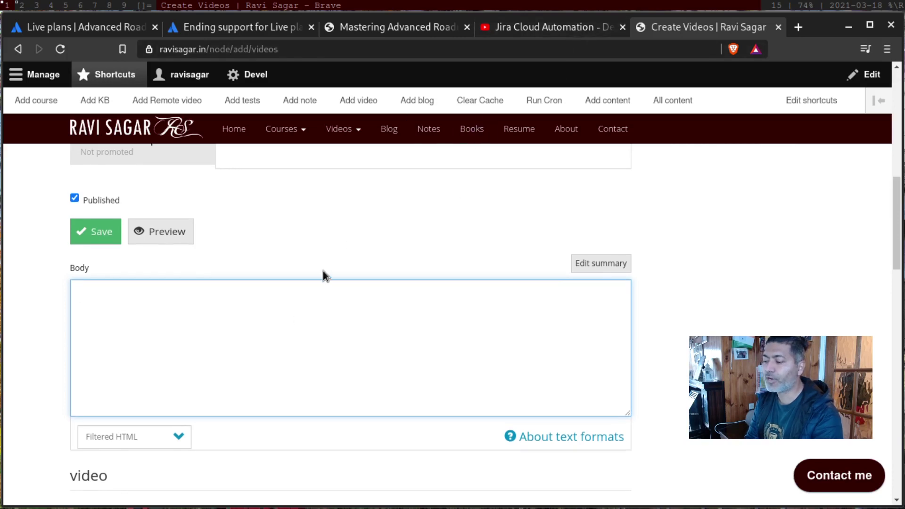
{"action": "scroll", "coordinate": [324, 273], "scroll_direction": "down", "scroll_amount": 6}
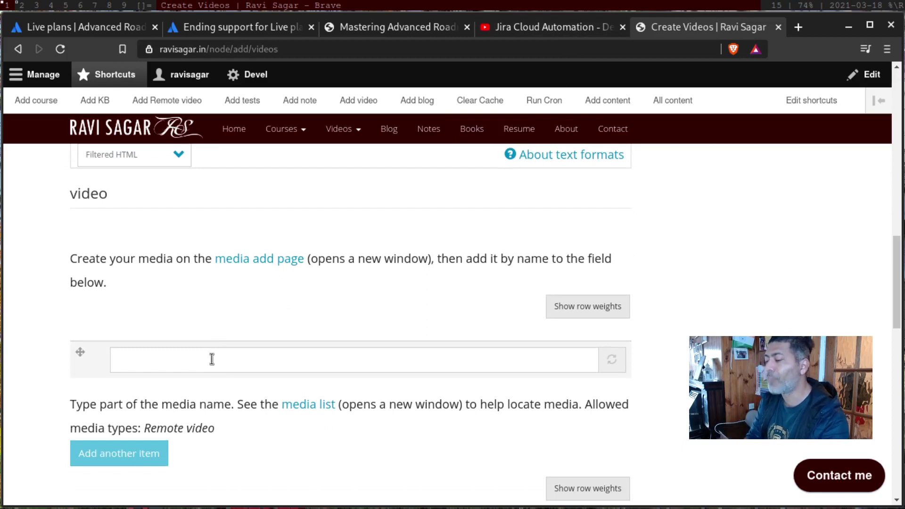
{"action": "left_click", "coordinate": [212, 359]}
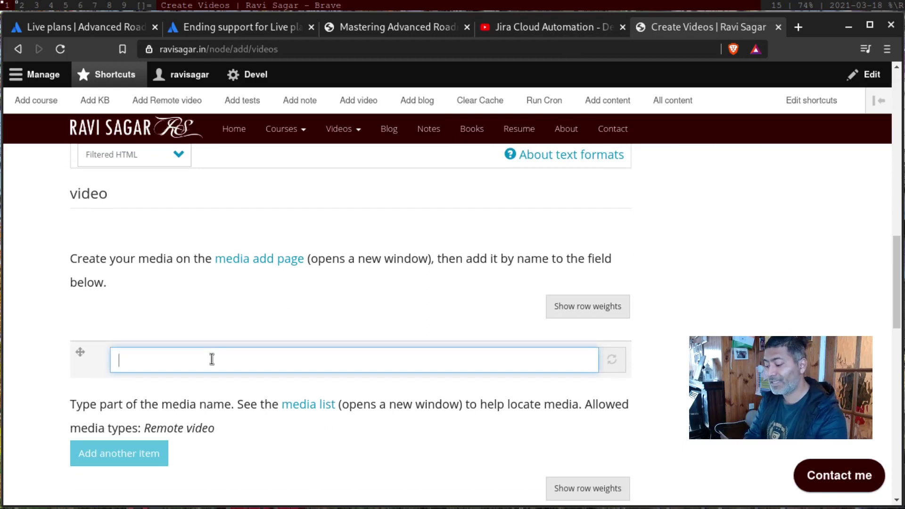
{"action": "key", "text": "ctrl+v"}
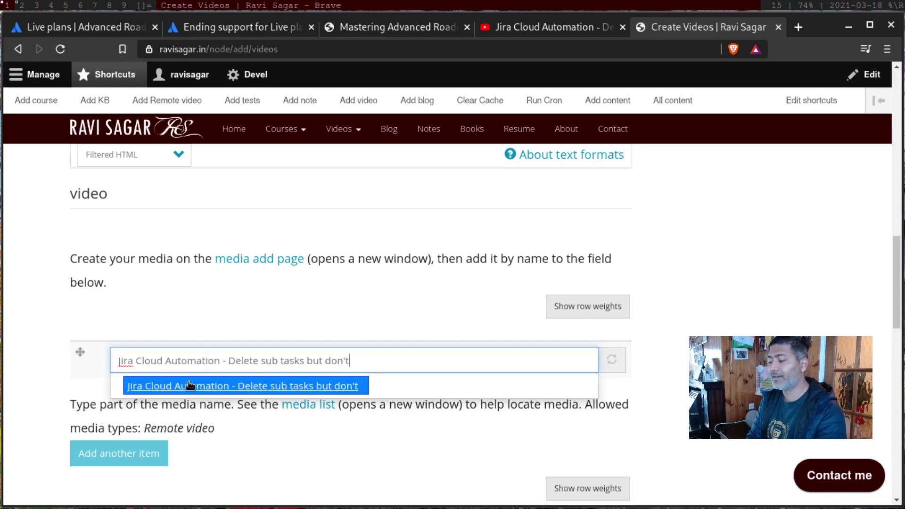
{"action": "left_click", "coordinate": [188, 382]}
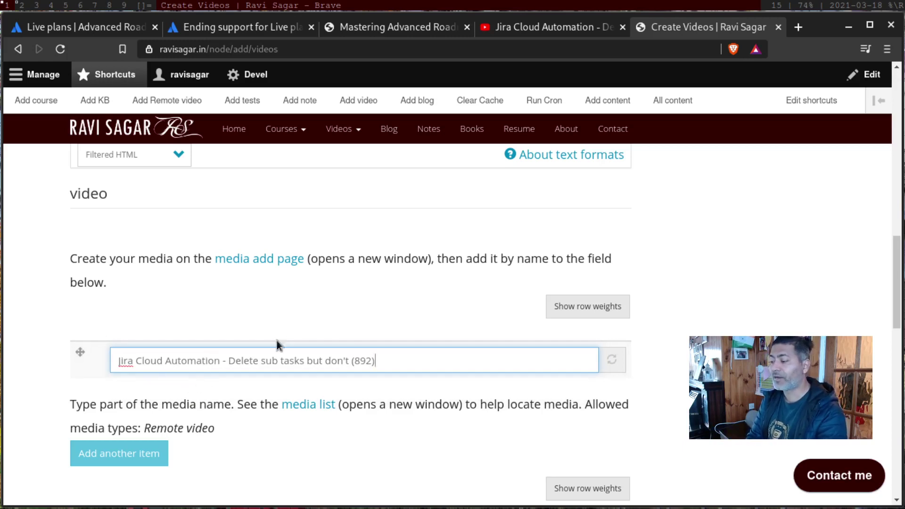
Step: Set the page's topic to Jira Cloud Automation
{"action": "scroll", "coordinate": [208, 366], "scroll_direction": "down", "scroll_amount": 4}
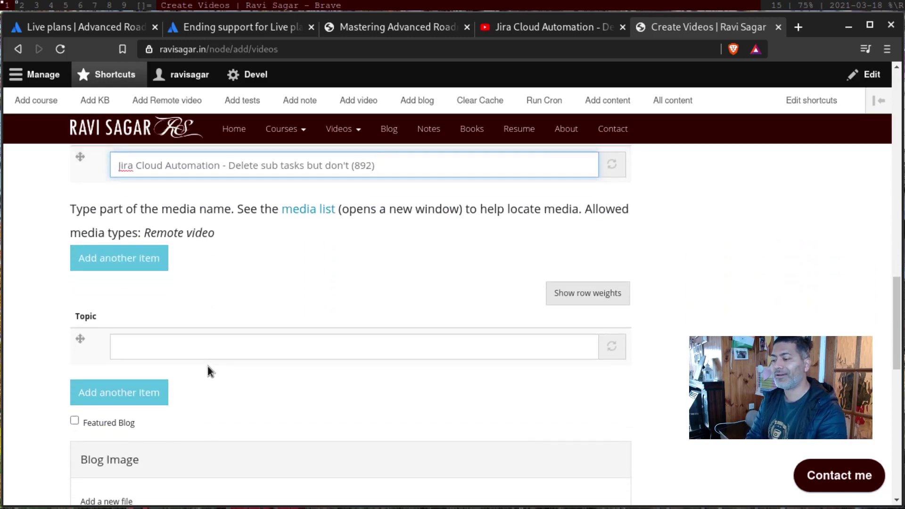
{"action": "left_click", "coordinate": [197, 345]}
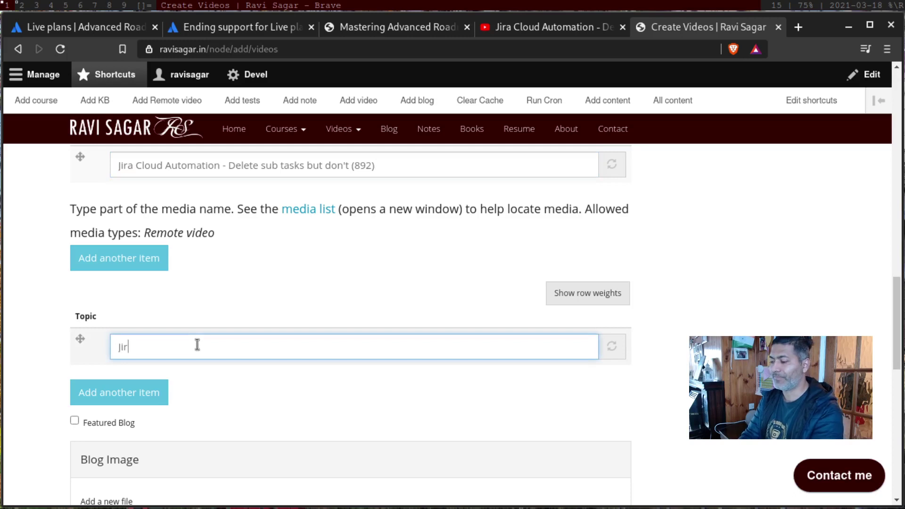
{"action": "type", "text": "Jira cloud"}
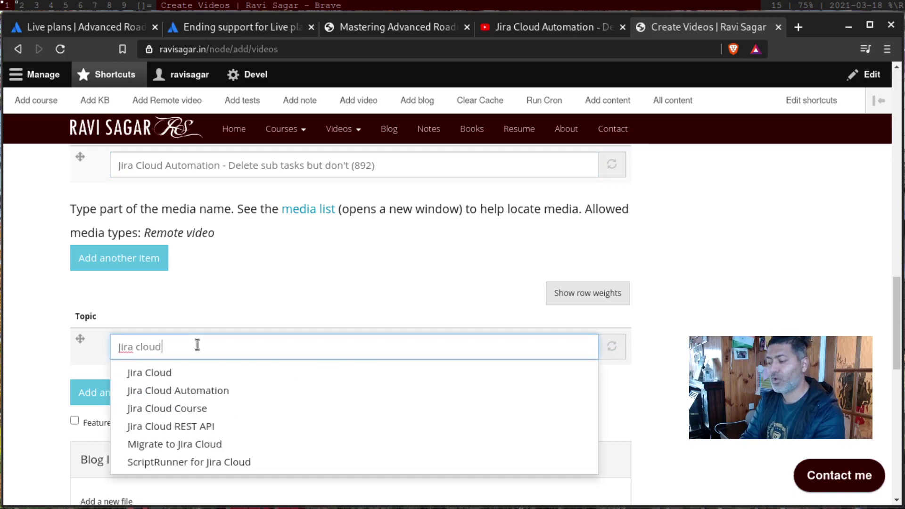
{"action": "left_click", "coordinate": [161, 390]}
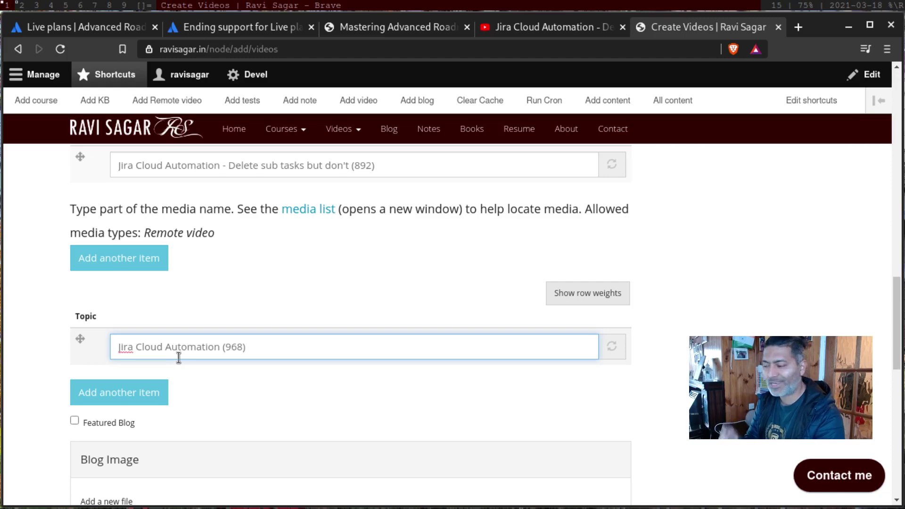
Step: Copy the opening line and hashtags, "Don't delete issue in Jira." and "#Automation #DeleteSubTasks", from the video's YouTube description
{"action": "scroll", "coordinate": [179, 357], "scroll_direction": "up", "scroll_amount": 5}
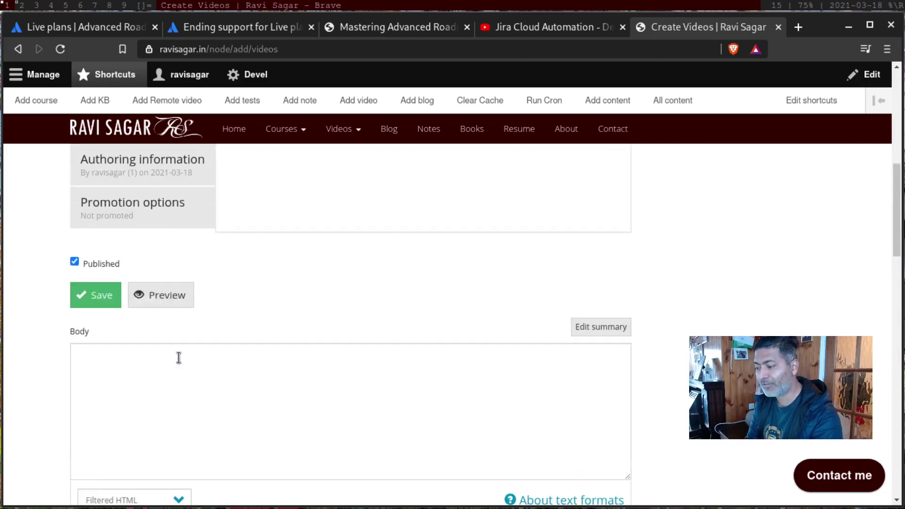
{"action": "scroll", "coordinate": [179, 357], "scroll_direction": "down", "scroll_amount": 5}
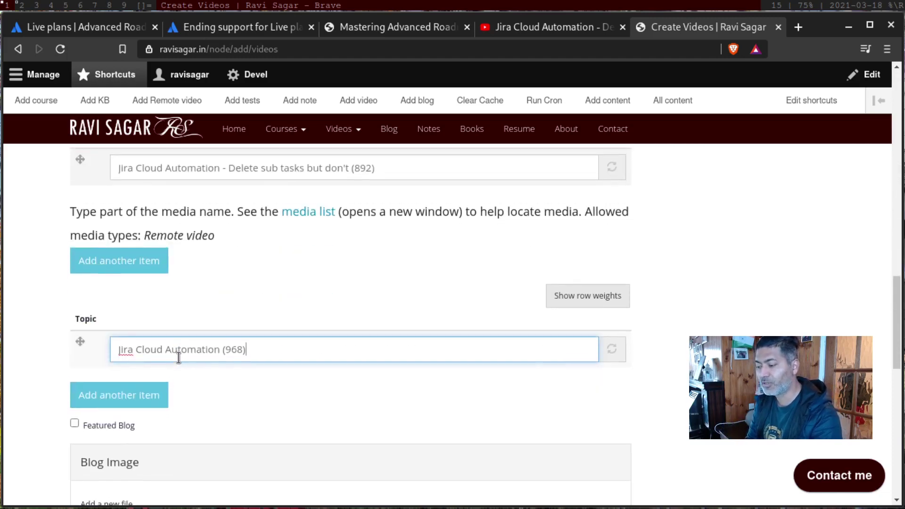
{"action": "scroll", "coordinate": [179, 357], "scroll_direction": "up", "scroll_amount": 8}
{"action": "scroll", "coordinate": [224, 286], "scroll_direction": "up", "scroll_amount": 2}
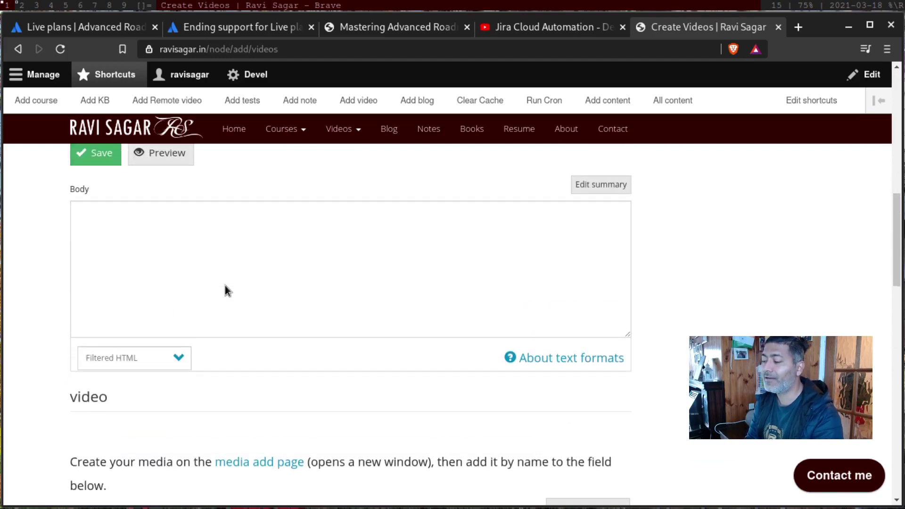
{"action": "left_click", "coordinate": [224, 285]}
{"action": "left_click", "coordinate": [547, 28]}
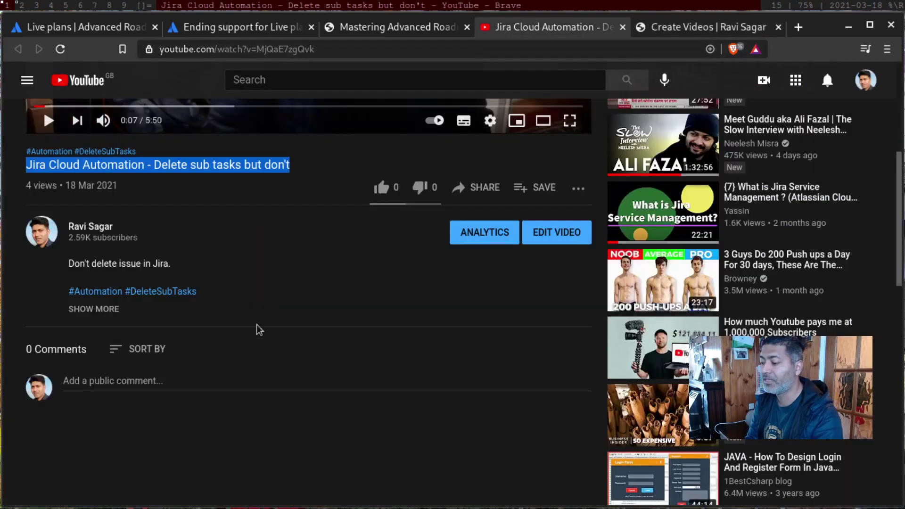
{"action": "left_click", "coordinate": [102, 309]}
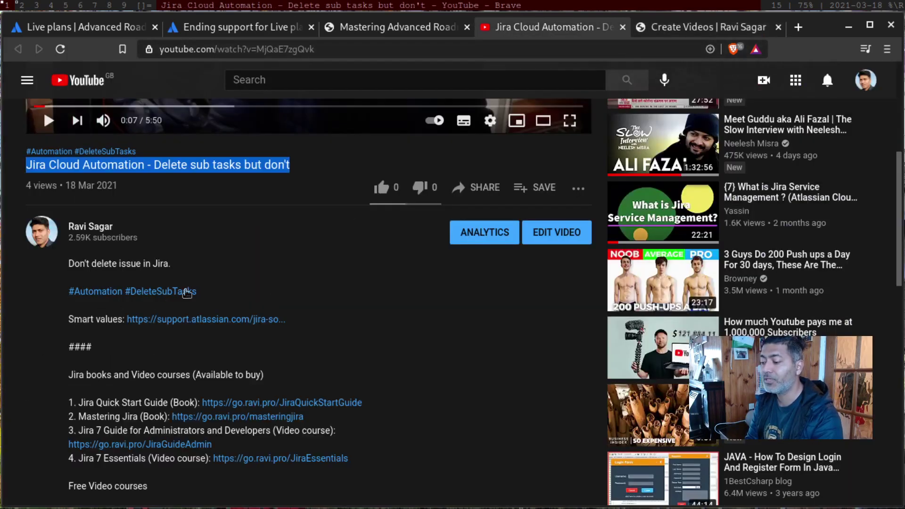
{"action": "left_click", "coordinate": [217, 301]}
{"action": "left_click_drag", "start_coordinate": [215, 297], "coordinate": [69, 263]}
{"action": "key", "text": "ctrl+c"}
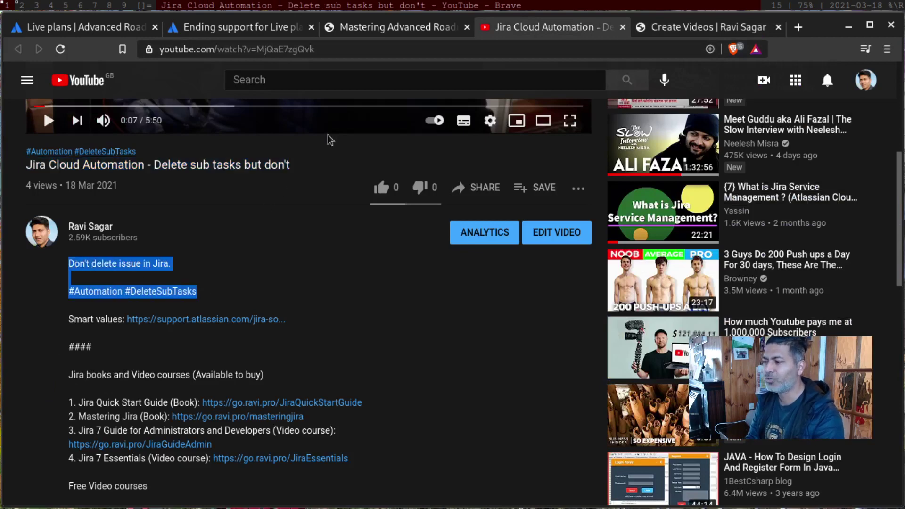
Step: Paste the copied YouTube description into the Body of the new video page
{"action": "left_click", "coordinate": [409, 21]}
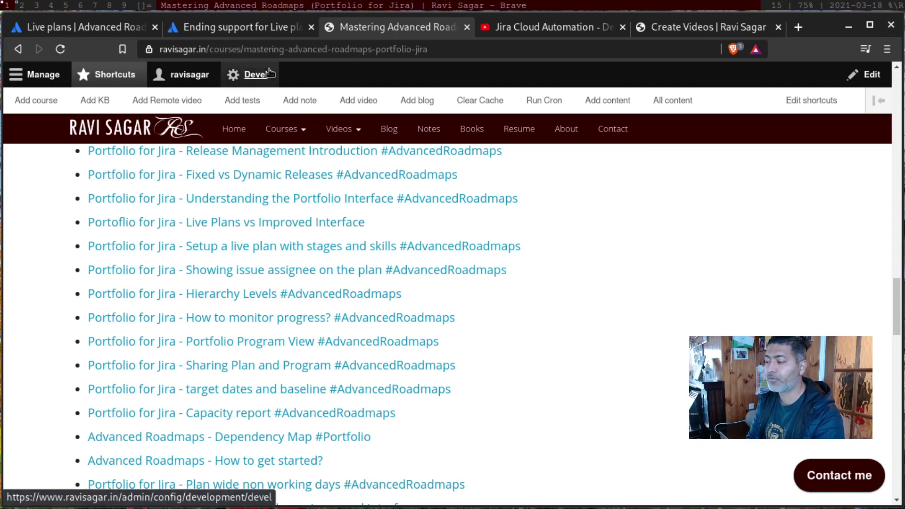
{"action": "left_click", "coordinate": [679, 29]}
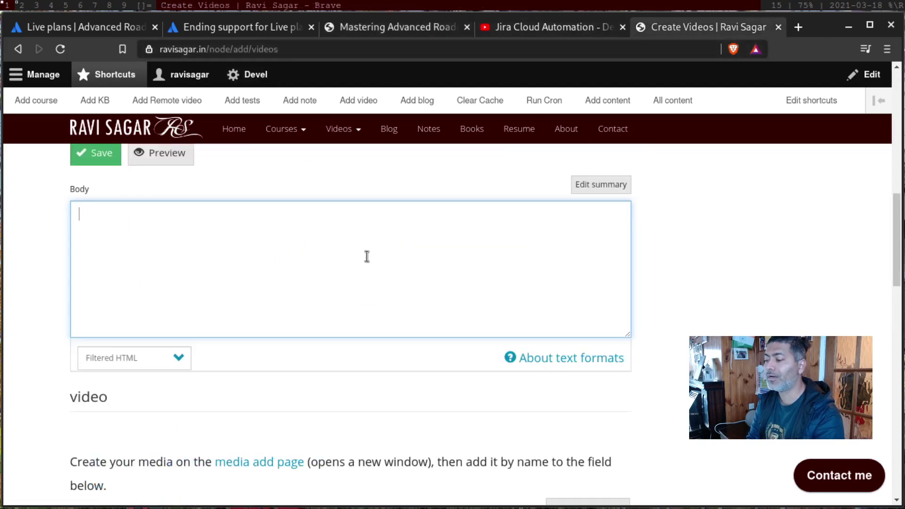
{"action": "key", "text": "ctrl+v"}
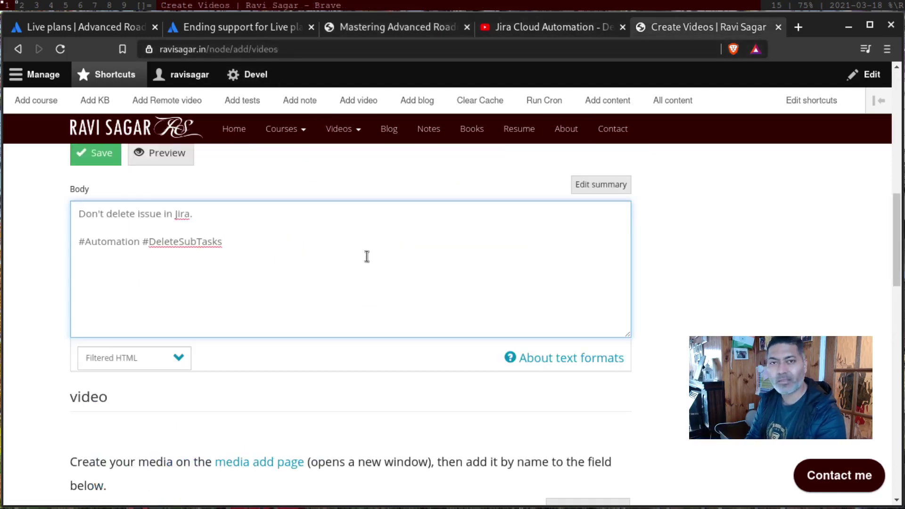
Step: Check the title, book outline and body of the new video page, and save it as published
{"action": "scroll", "coordinate": [279, 296], "scroll_direction": "up", "scroll_amount": 15}
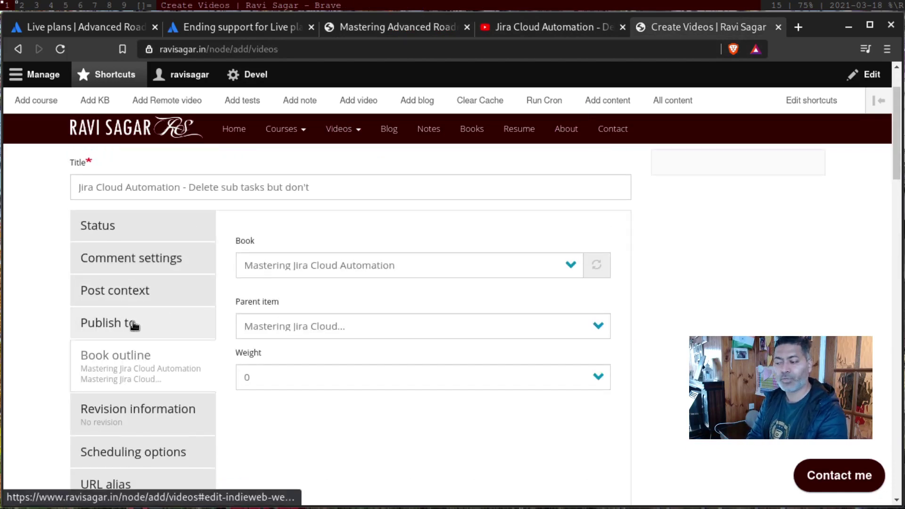
{"action": "scroll", "coordinate": [135, 325], "scroll_direction": "down", "scroll_amount": 10}
{"action": "scroll", "coordinate": [134, 325], "scroll_direction": "down", "scroll_amount": 4}
{"action": "scroll", "coordinate": [134, 325], "scroll_direction": "up", "scroll_amount": 2}
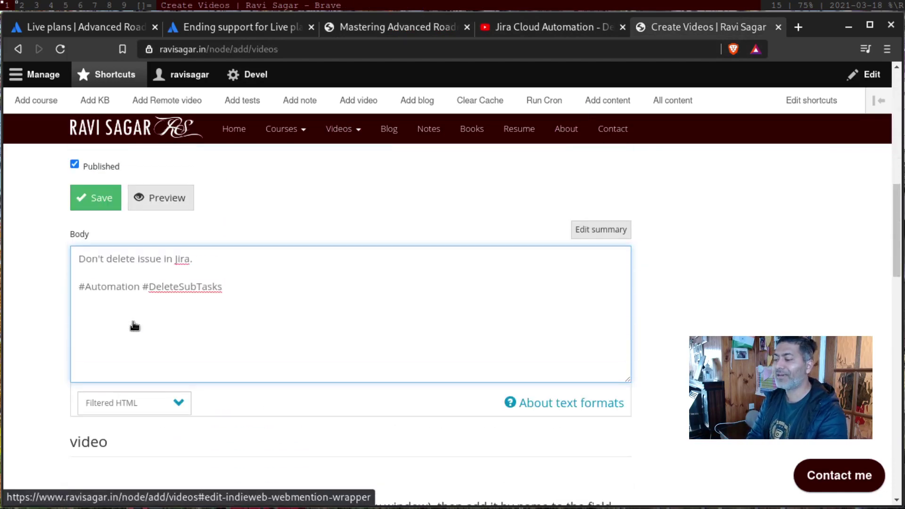
{"action": "left_click", "coordinate": [102, 201]}
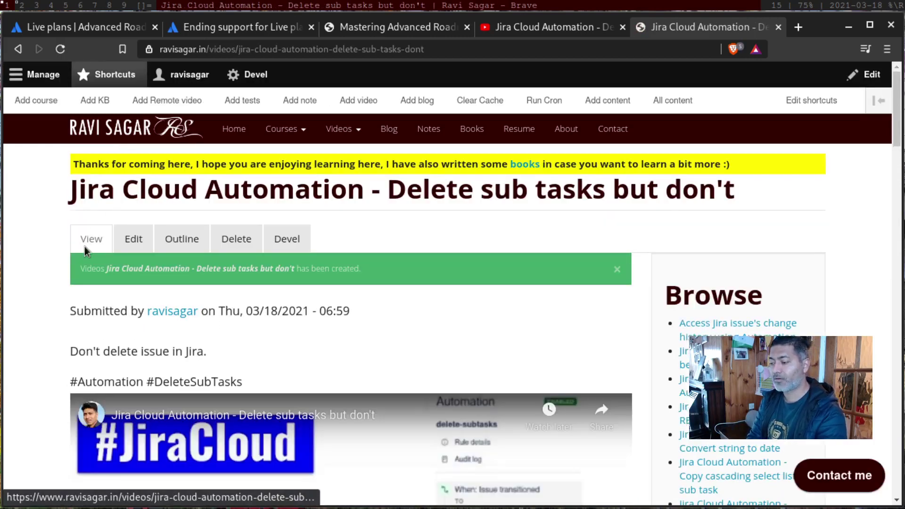
Step: Review the published video page, including its embedded video, comment form and previous/next book navigation
{"action": "scroll", "coordinate": [42, 286], "scroll_direction": "down", "scroll_amount": 8}
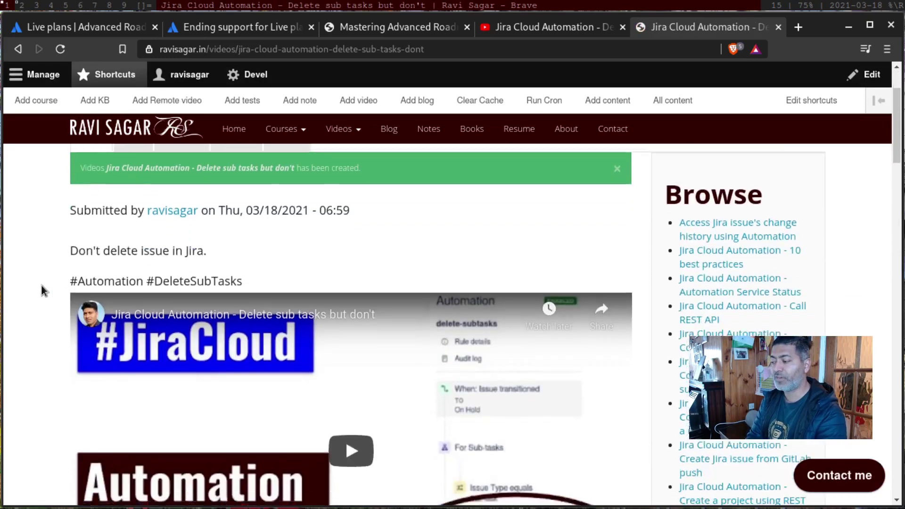
{"action": "scroll", "coordinate": [41, 286], "scroll_direction": "up", "scroll_amount": 5}
{"action": "scroll", "coordinate": [42, 286], "scroll_direction": "up", "scroll_amount": 2}
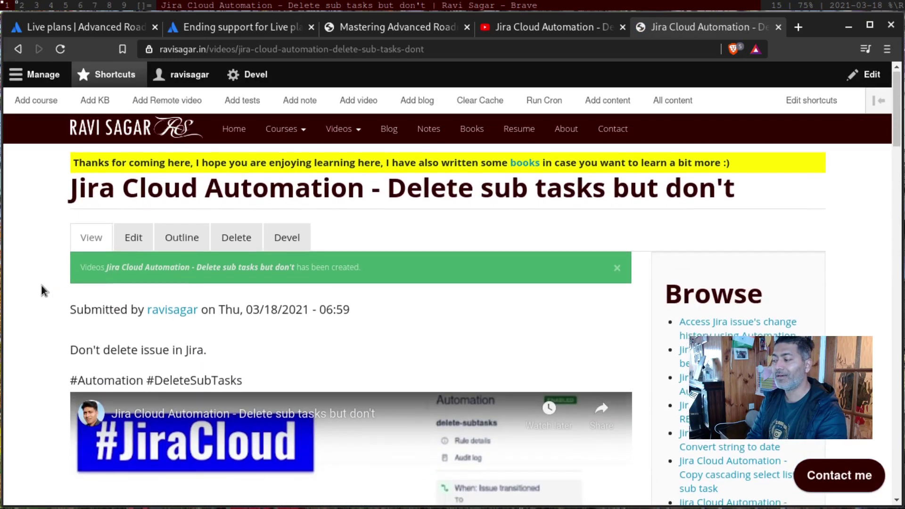
{"action": "scroll", "coordinate": [41, 286], "scroll_direction": "down", "scroll_amount": 8}
{"action": "scroll", "coordinate": [42, 286], "scroll_direction": "down", "scroll_amount": 15}
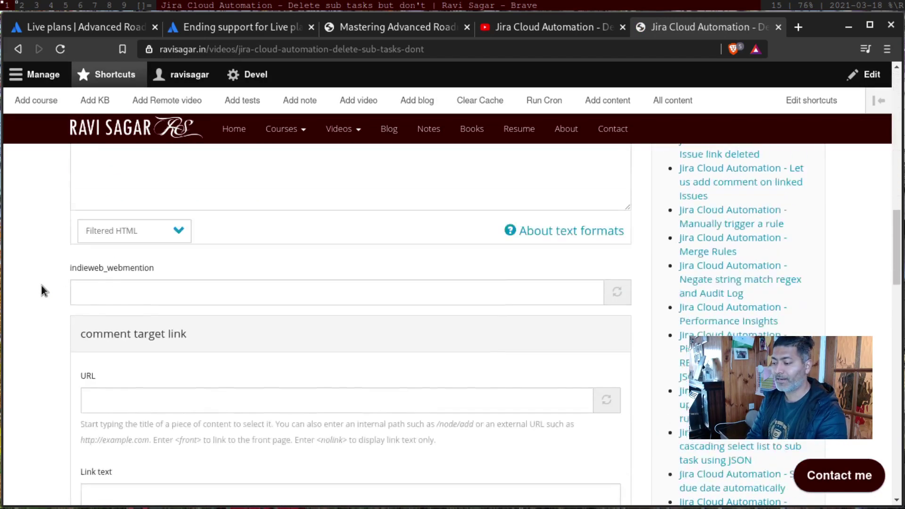
{"action": "scroll", "coordinate": [41, 285], "scroll_direction": "up", "scroll_amount": 8}
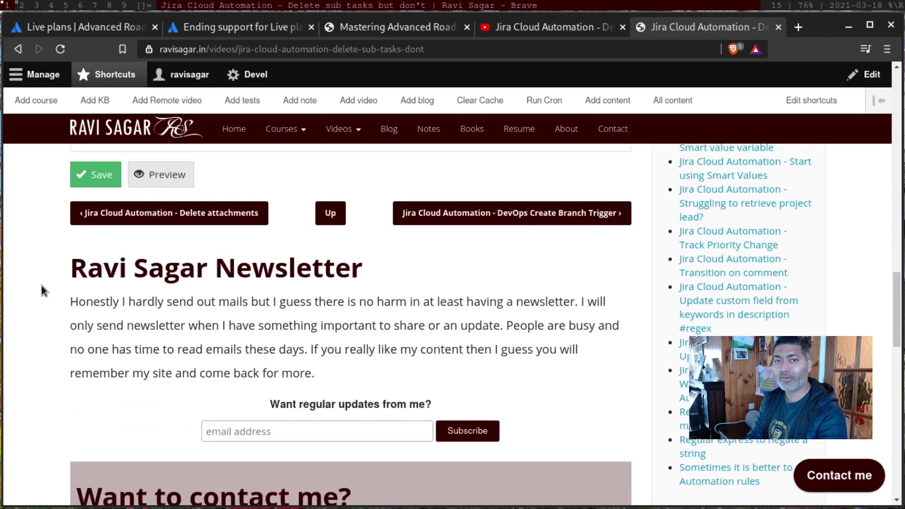
{"action": "scroll", "coordinate": [41, 285], "scroll_direction": "up", "scroll_amount": 10}
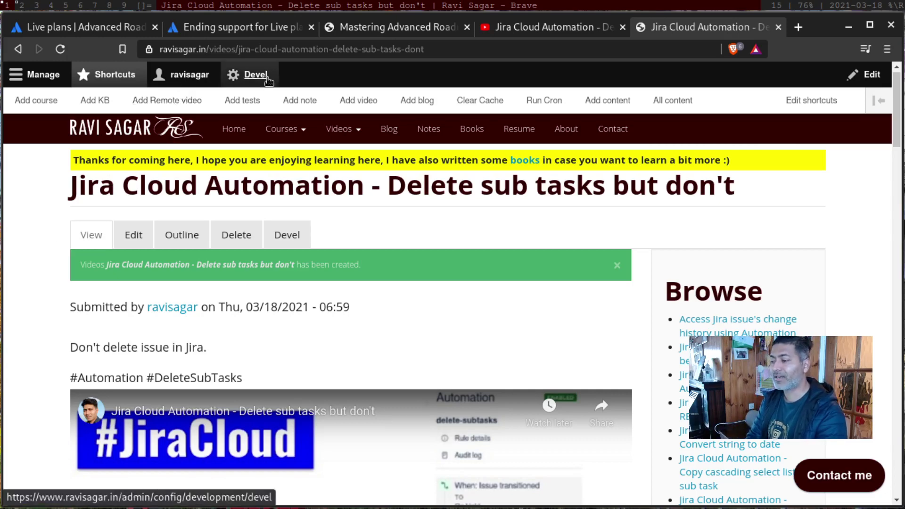
Step: Run cron manually from the site's Cron configuration page
{"action": "left_click", "coordinate": [546, 101]}
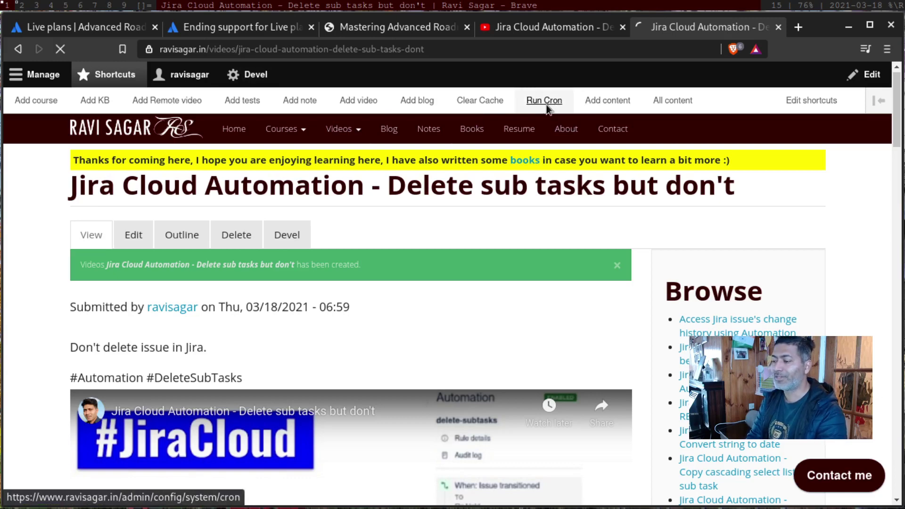
{"action": "scroll", "coordinate": [349, 238], "scroll_direction": "down", "scroll_amount": 10}
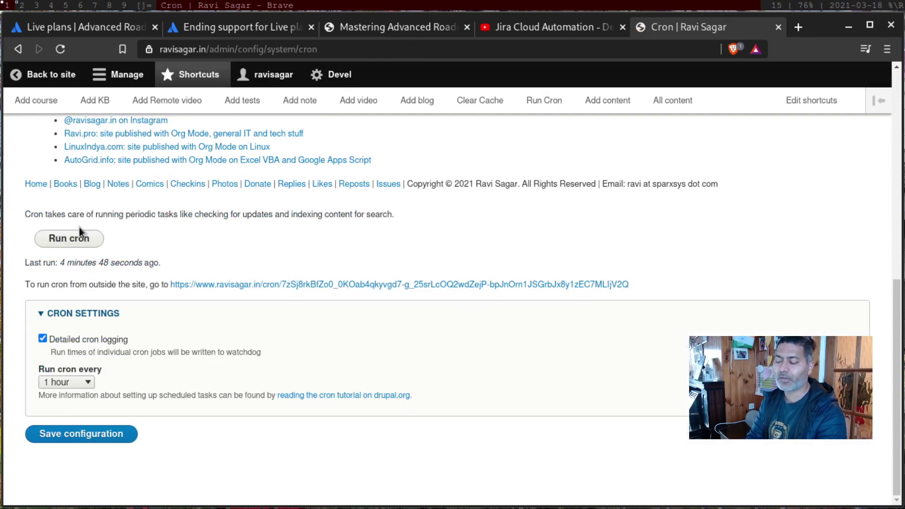
{"action": "left_click", "coordinate": [60, 242]}
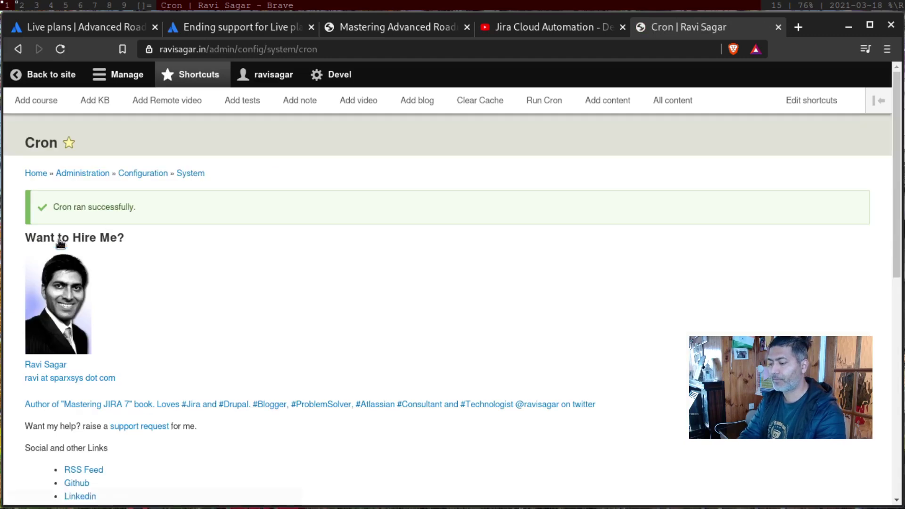
Step: Switch to Twitter in a new browser tab and open the site owner's profile
{"action": "key", "text": "ctrl+t"}
{"action": "type", "text": "r"}
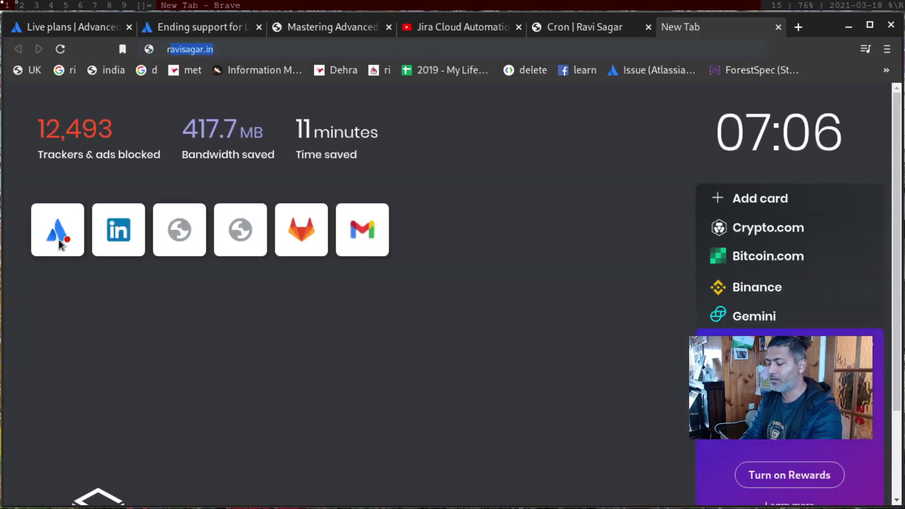
{"action": "key", "text": "BackSpace"}
{"action": "key", "text": "BackSpace"}
{"action": "type", "text": "twitter.com/"}
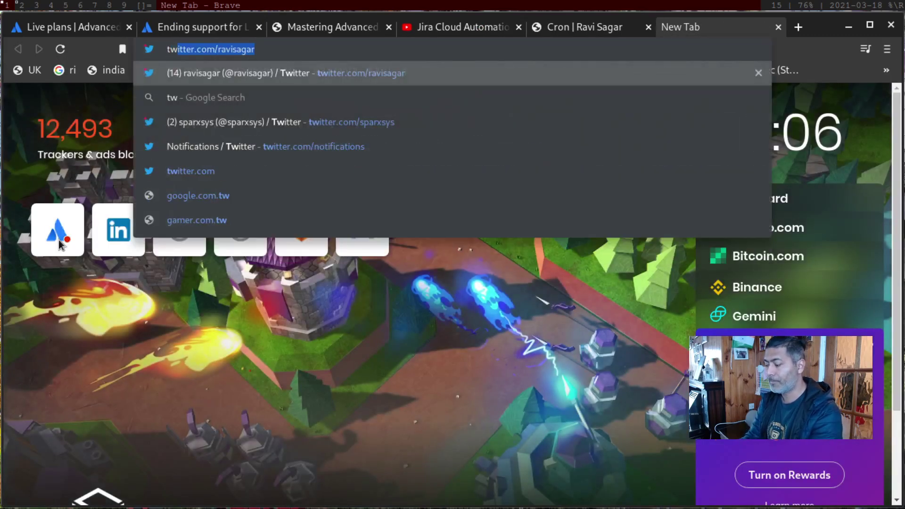
{"action": "key", "text": "Return"}
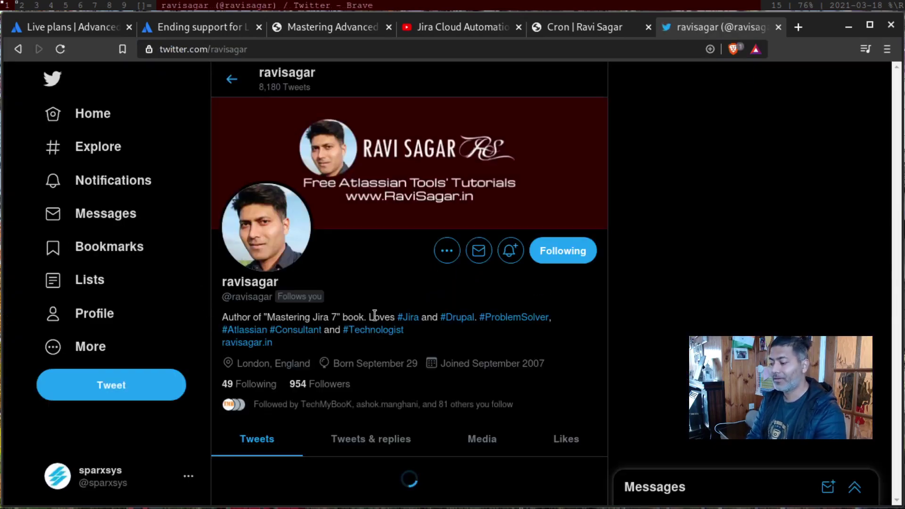
Step: Open the latest tweet, "Don't delete issue in Jira.", and examine its link preview and posting source
{"action": "scroll", "coordinate": [375, 316], "scroll_direction": "down", "scroll_amount": 2}
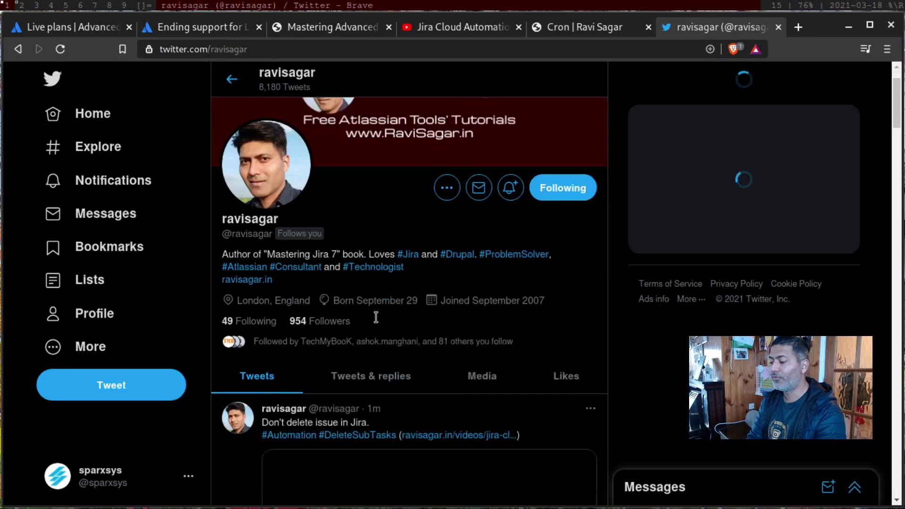
{"action": "scroll", "coordinate": [375, 318], "scroll_direction": "down", "scroll_amount": 6}
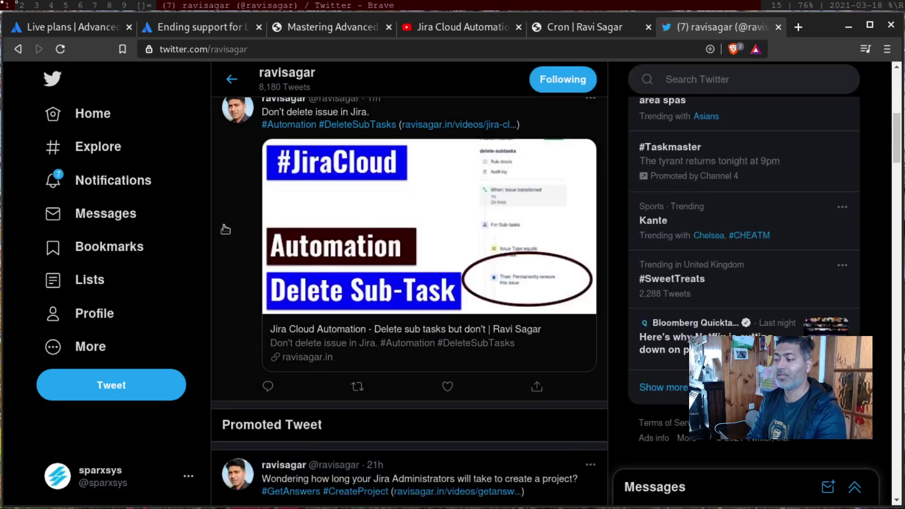
{"action": "left_click", "coordinate": [225, 227]}
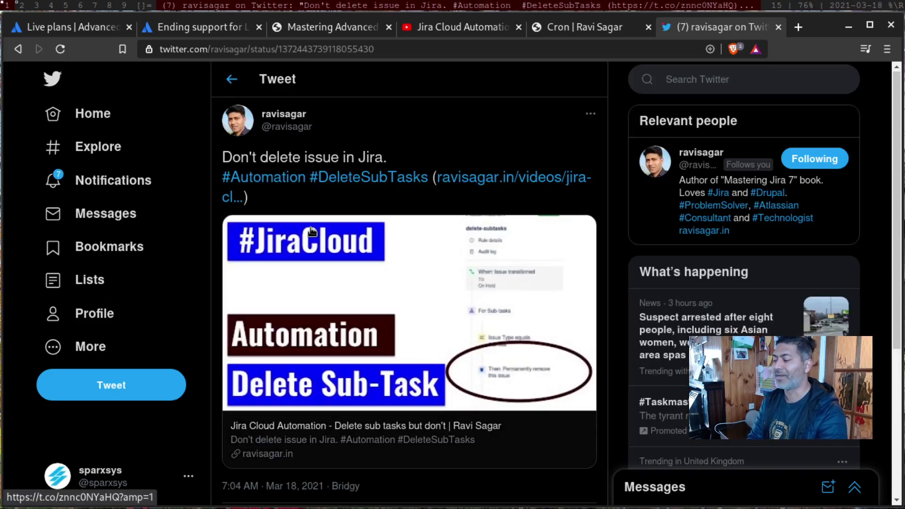
{"action": "scroll", "coordinate": [311, 231], "scroll_direction": "down", "scroll_amount": 3}
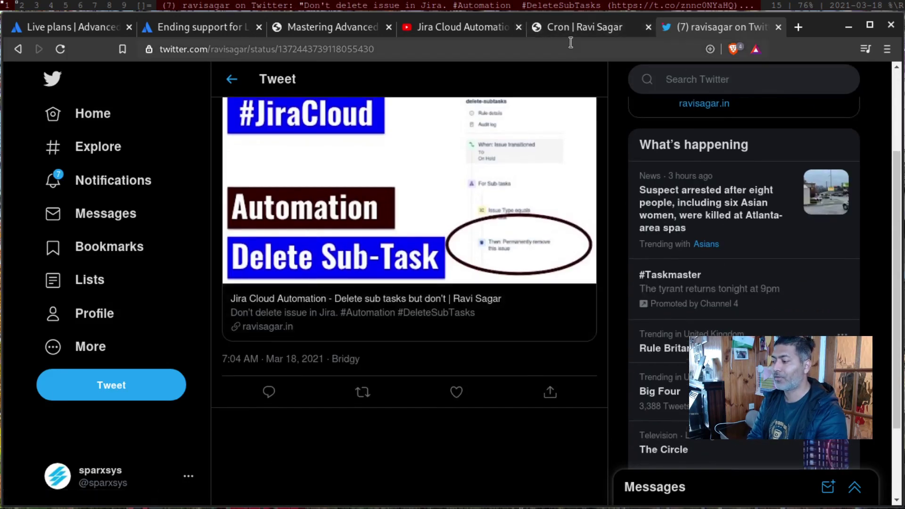
Step: Return to the Drupal site, leave the Cron settings for the video page, and go to its footer links
{"action": "left_click", "coordinate": [580, 32]}
{"action": "scroll", "coordinate": [448, 246], "scroll_direction": "down", "scroll_amount": 10}
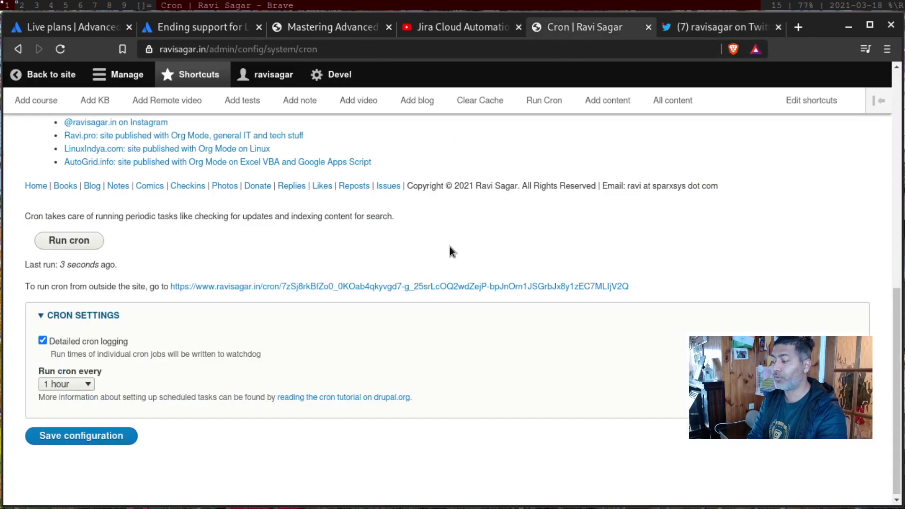
{"action": "left_click", "coordinate": [43, 76]}
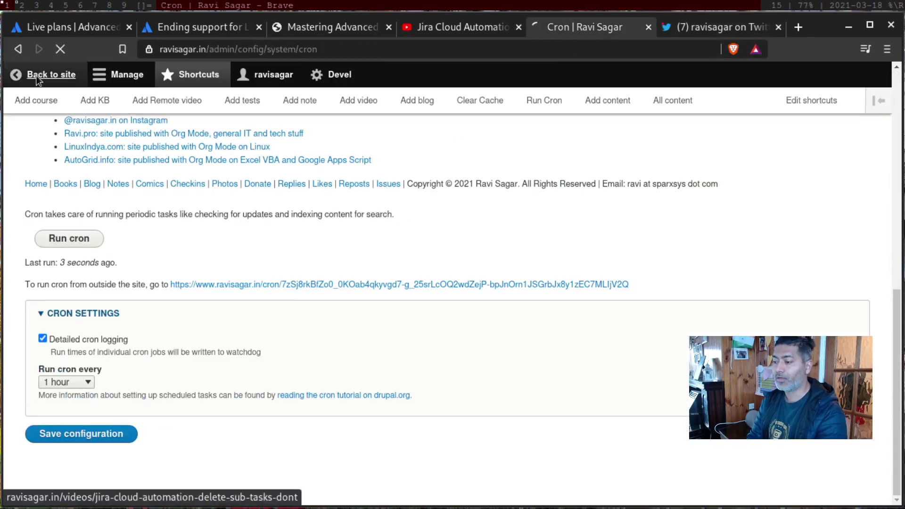
{"action": "scroll", "coordinate": [374, 294], "scroll_direction": "down", "scroll_amount": 15}
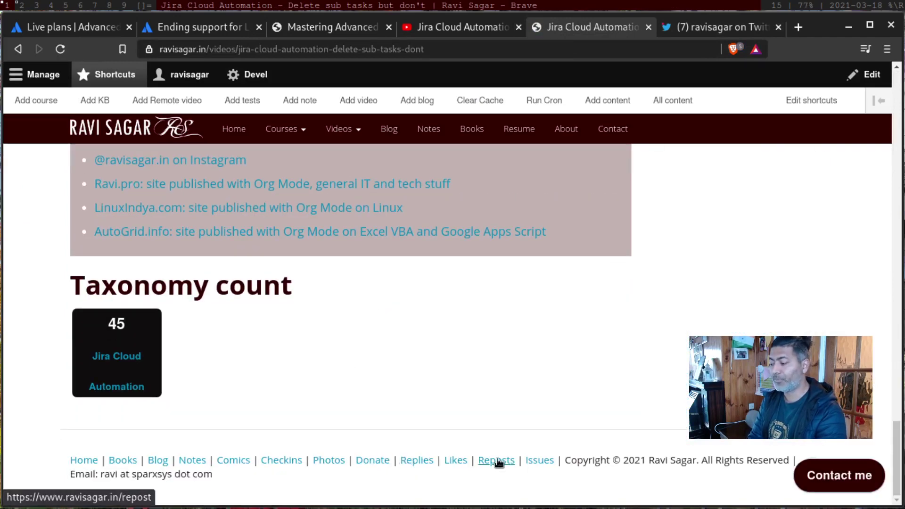
Step: Look through the site's Likes listing of liked tweets and return to the home page
{"action": "left_click", "coordinate": [454, 461]}
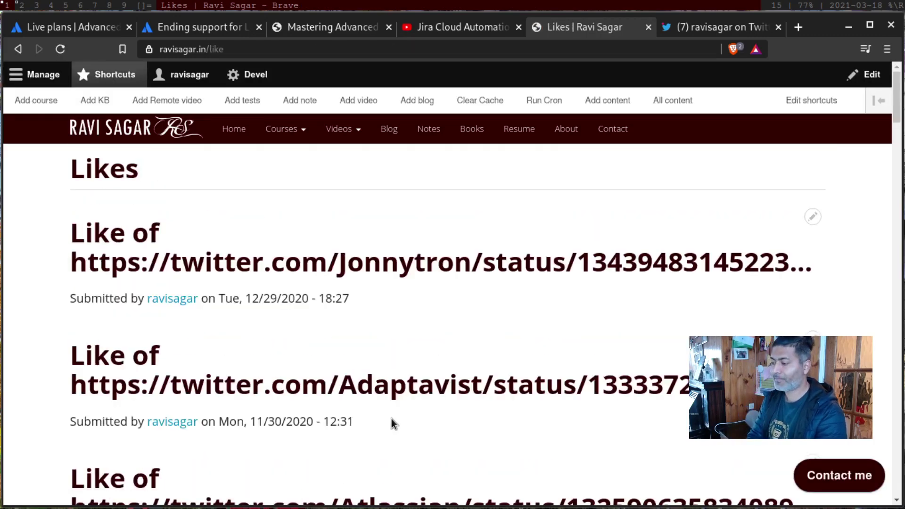
{"action": "scroll", "coordinate": [391, 414], "scroll_direction": "down", "scroll_amount": 8}
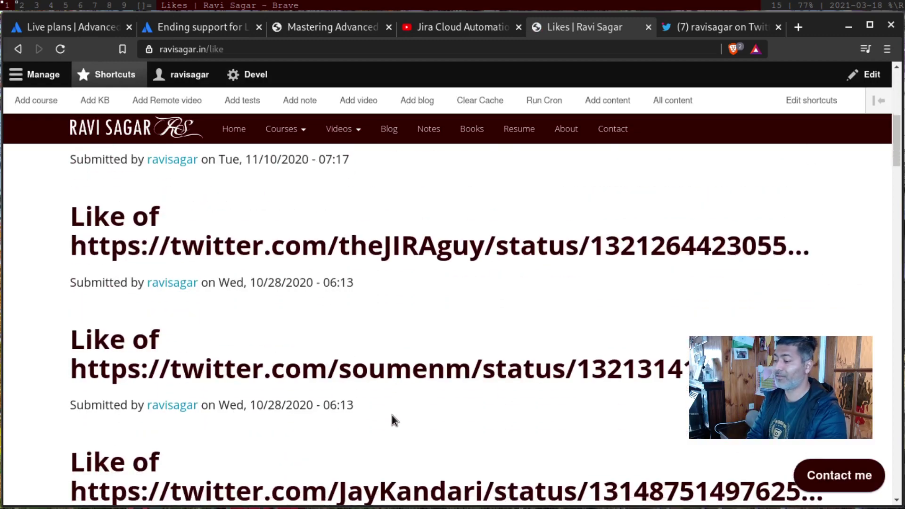
{"action": "scroll", "coordinate": [392, 415], "scroll_direction": "down", "scroll_amount": 7}
{"action": "scroll", "coordinate": [391, 414], "scroll_direction": "up", "scroll_amount": 8}
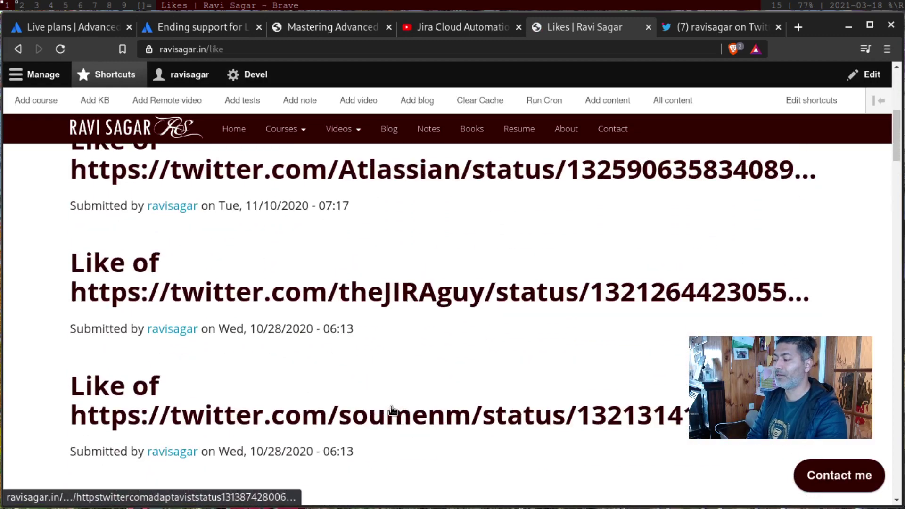
{"action": "left_click", "coordinate": [122, 134]}
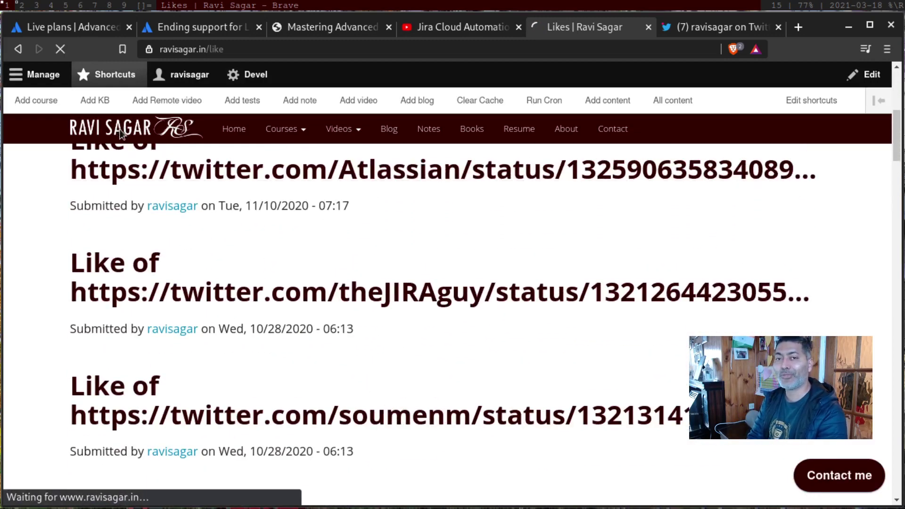